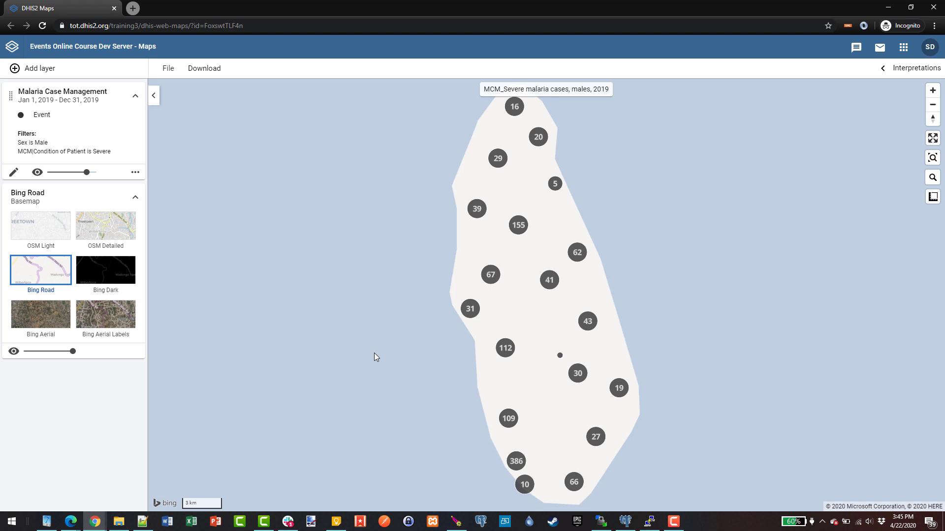
# - Switch the severe malaria cases map to fullscreen from the map controls
pyautogui.click(932, 139)
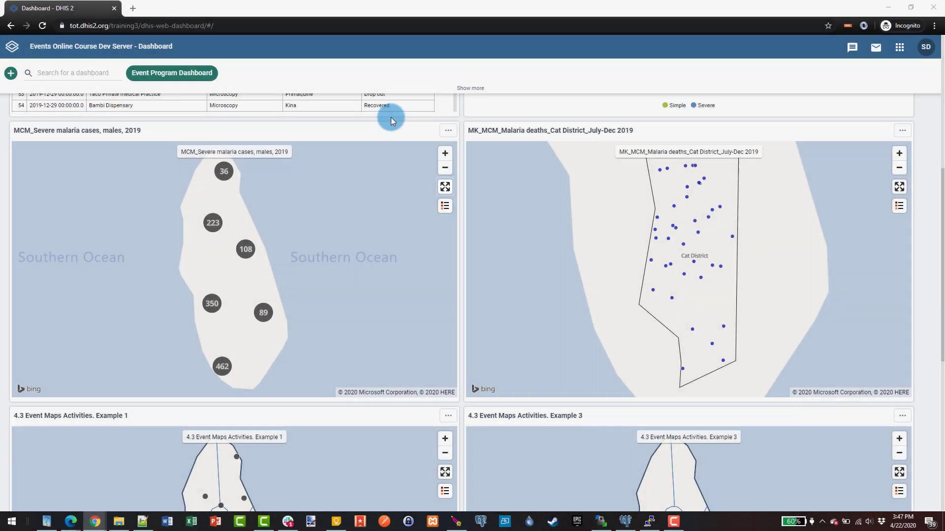
# - Expand the dashboard's 'MCM_Severe malaria cases, males, 2019' map item to fullscreen
pyautogui.click(452, 189)
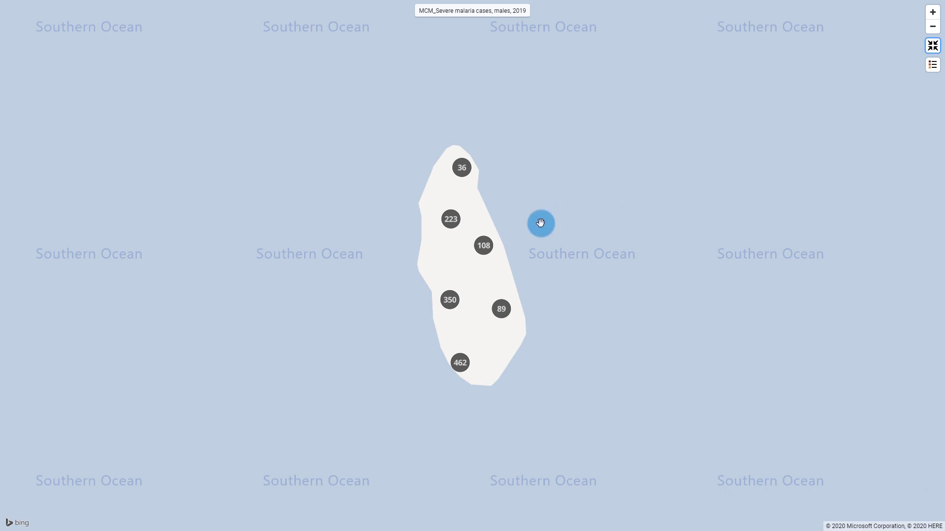
# - Zoom smoothly into the island until the case clusters separate, then zoom back out
pyautogui.scroll(1, 509, 218)
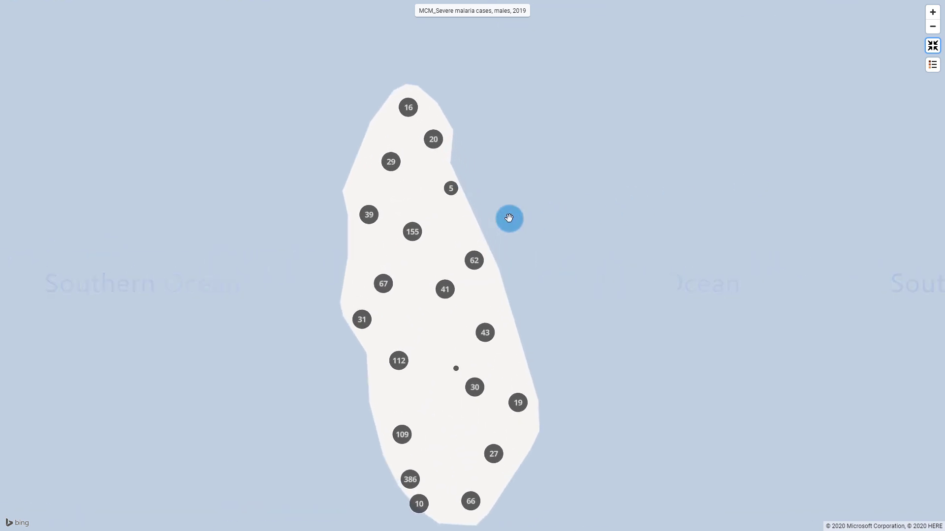
pyautogui.scroll(1, 507, 212)
pyautogui.scroll(1, 506, 159)
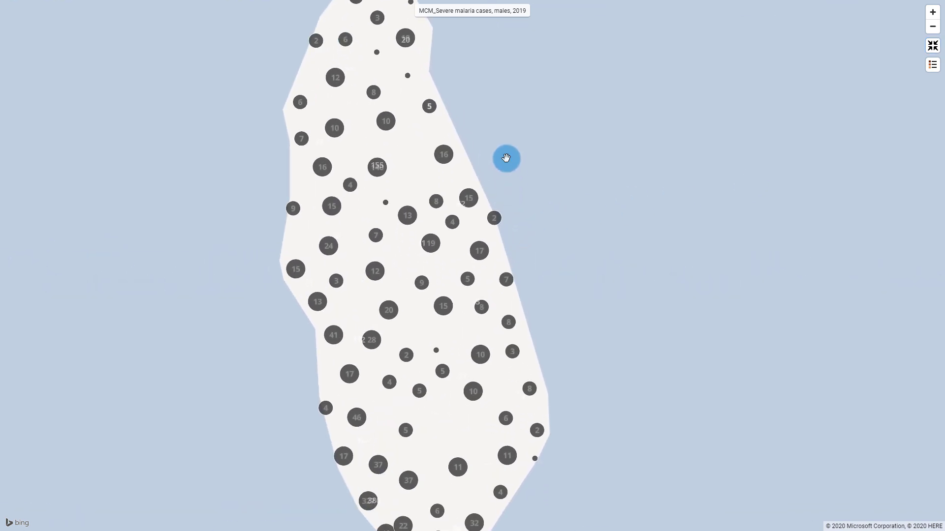
pyautogui.scroll(-1, 506, 158)
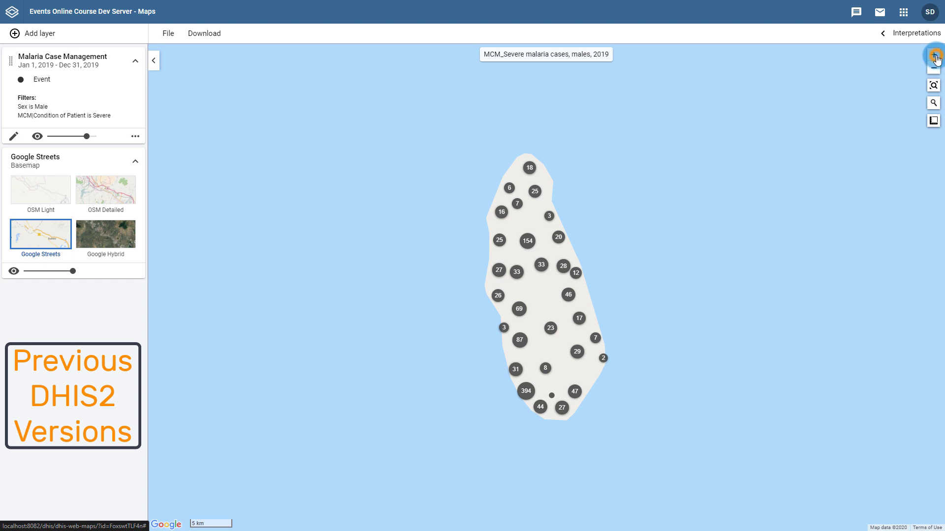
pyautogui.click(933, 56)
pyautogui.click(934, 70)
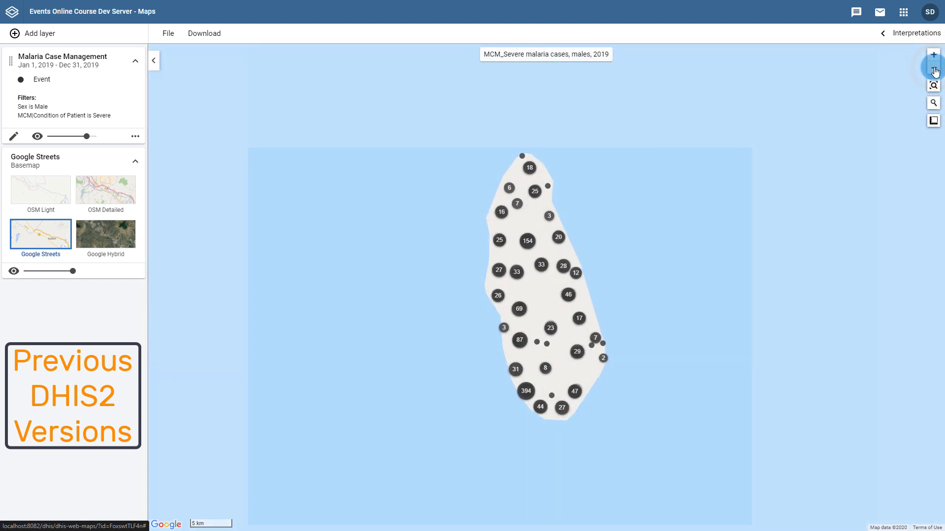
pyautogui.click(933, 58)
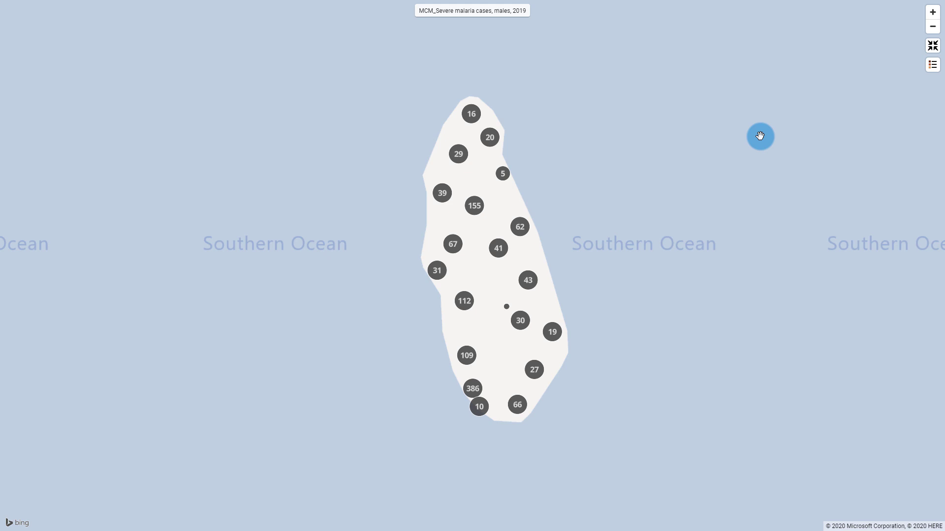
# - Exit fullscreen so the severe malaria map returns among the dashboard items
pyautogui.click(932, 47)
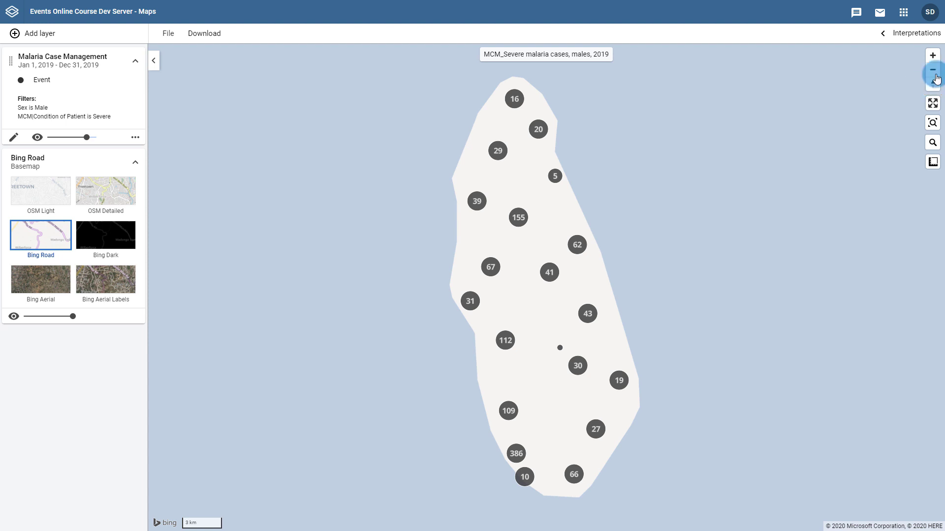
# - Rotate and tilt the malaria map into 3D perspective, then reset its bearing to north
pyautogui.click(929, 86)
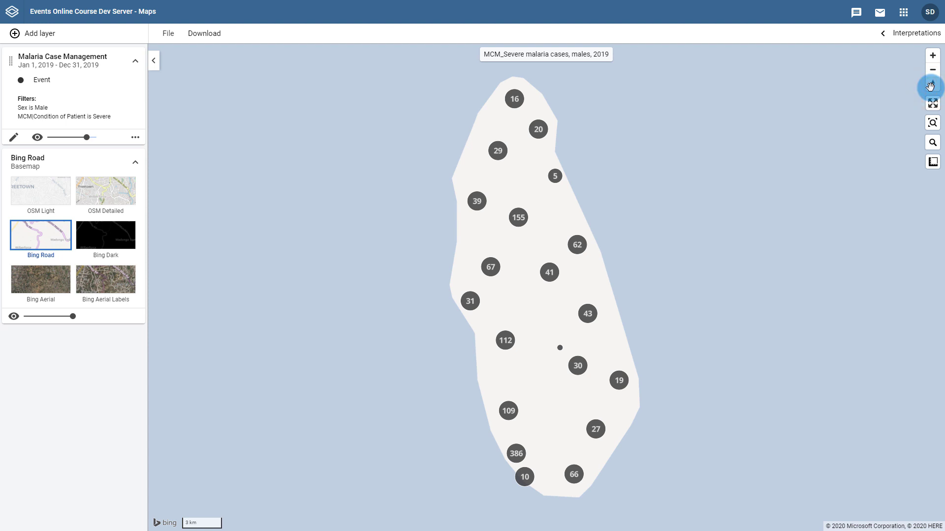
pyautogui.moveTo(930, 86); pyautogui.dragTo(869, 32)
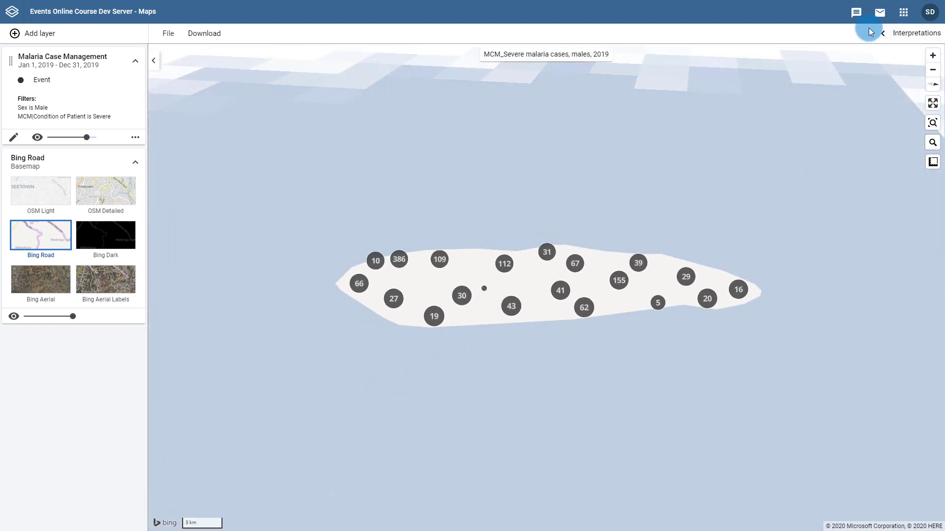
pyautogui.moveTo(869, 32); pyautogui.dragTo(941, 47)
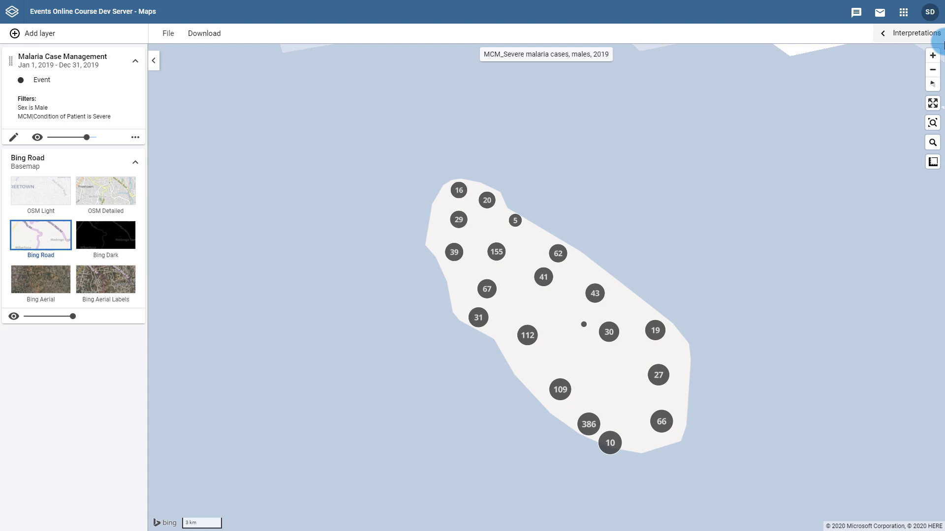
pyautogui.click(794, 156)
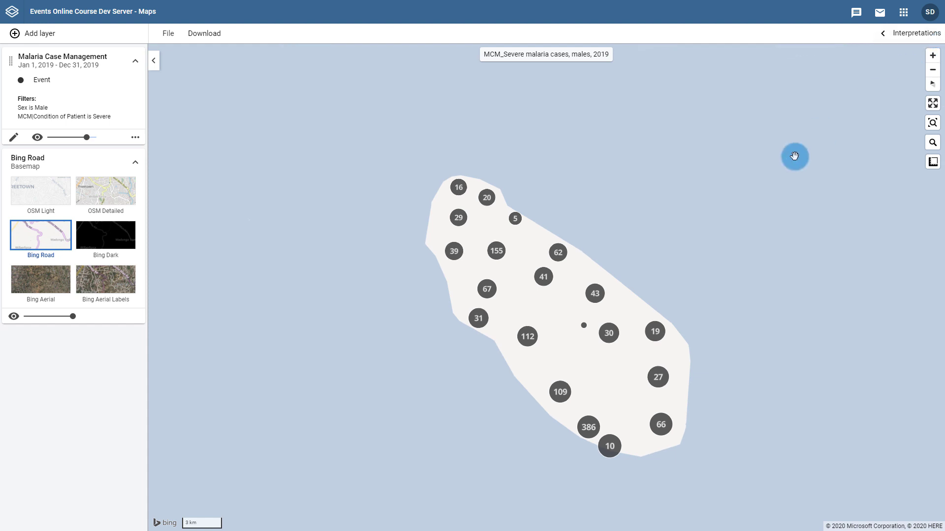
pyautogui.click(933, 83)
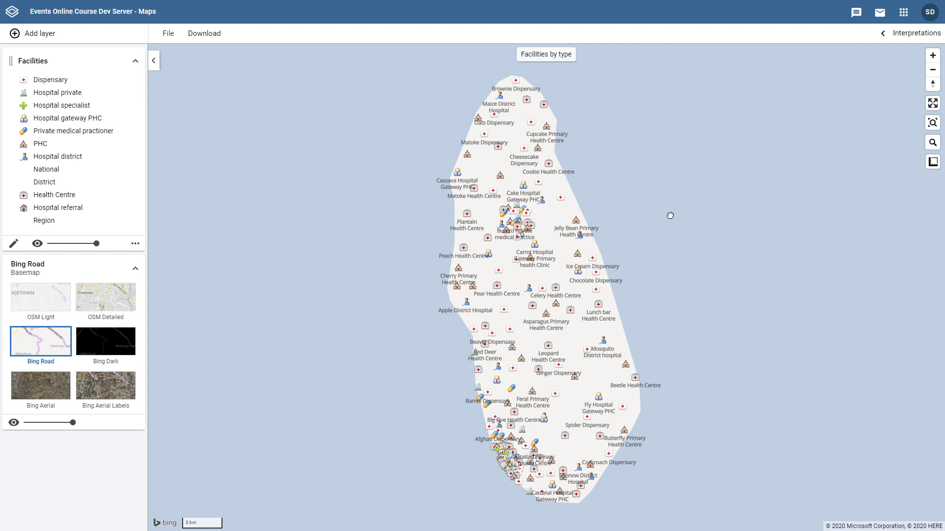
# - Zoom the Facilities by type map to a 1 km scale so facility names separate
pyautogui.scroll(1, 639, 275)
pyautogui.scroll(1, 617, 291)
pyautogui.scroll(1, 604, 299)
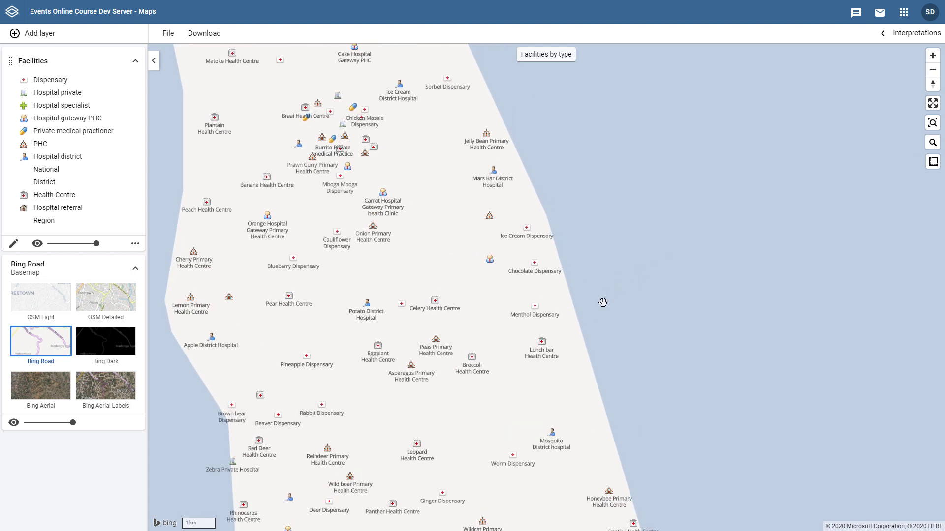